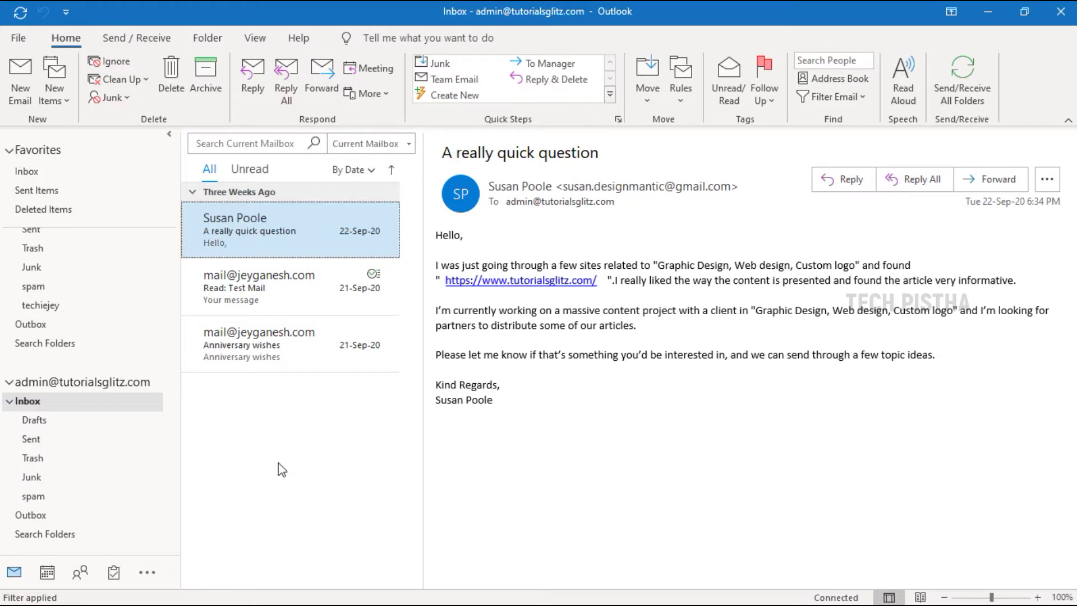
- In People, create a Newsletter subfolder under Contacts and open it
click(83, 572)
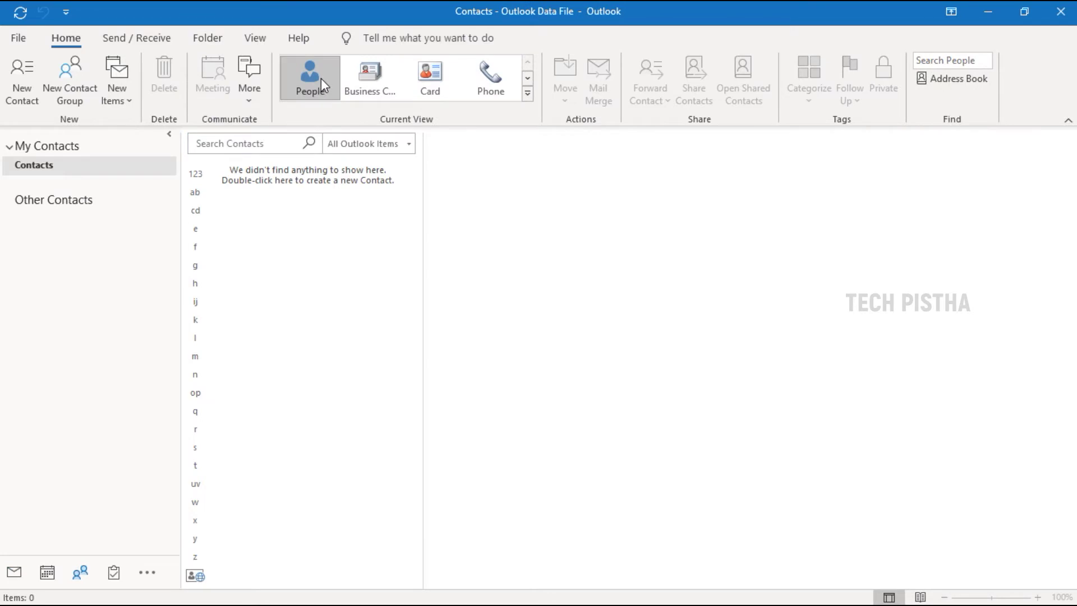
right_click(52, 173)
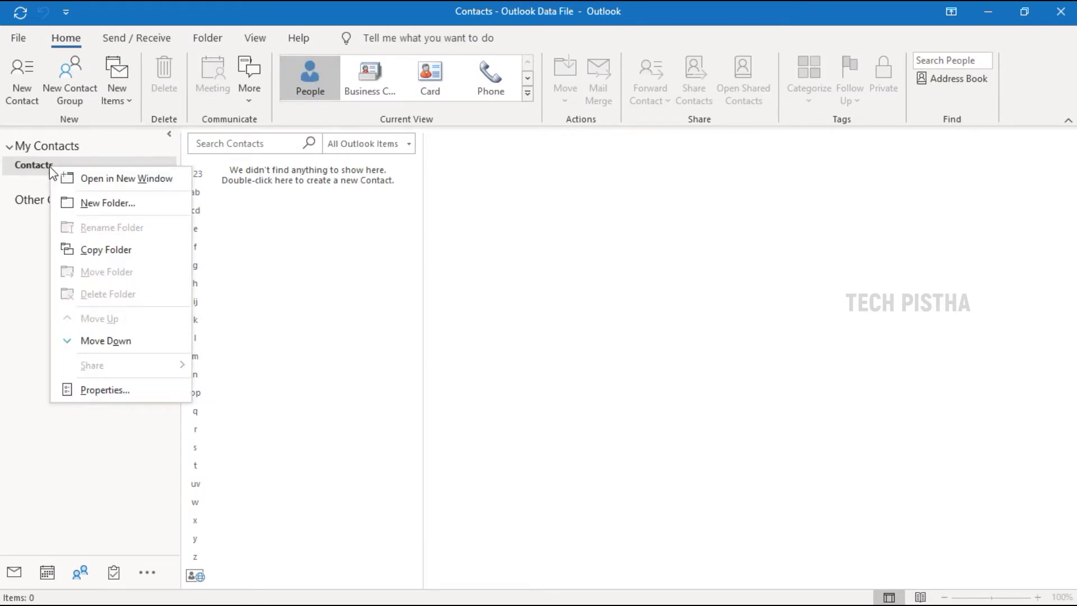
click(138, 208)
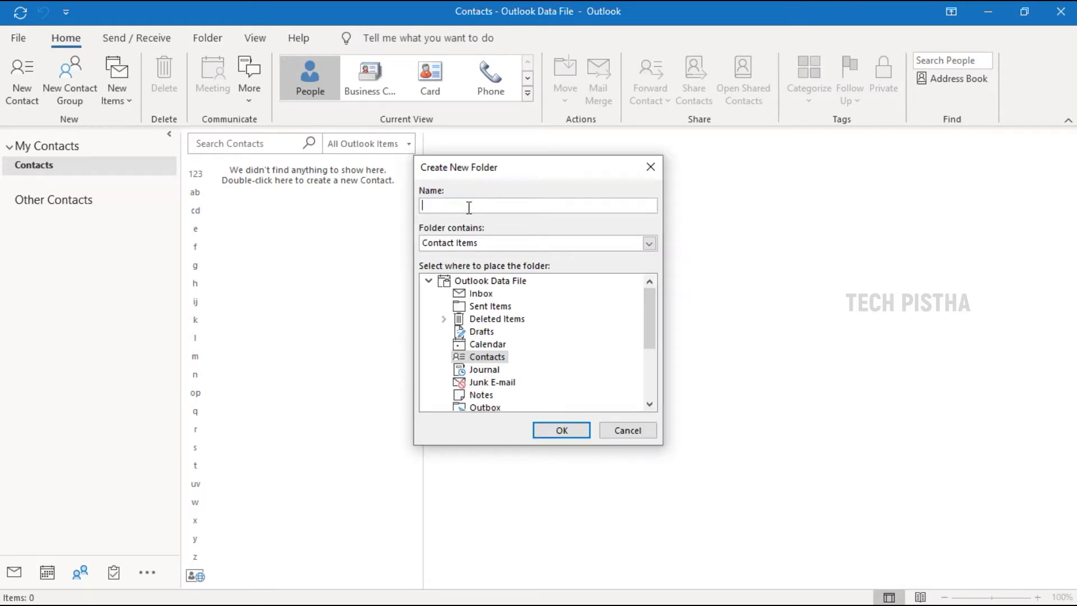
text(Newsletter)
click(561, 430)
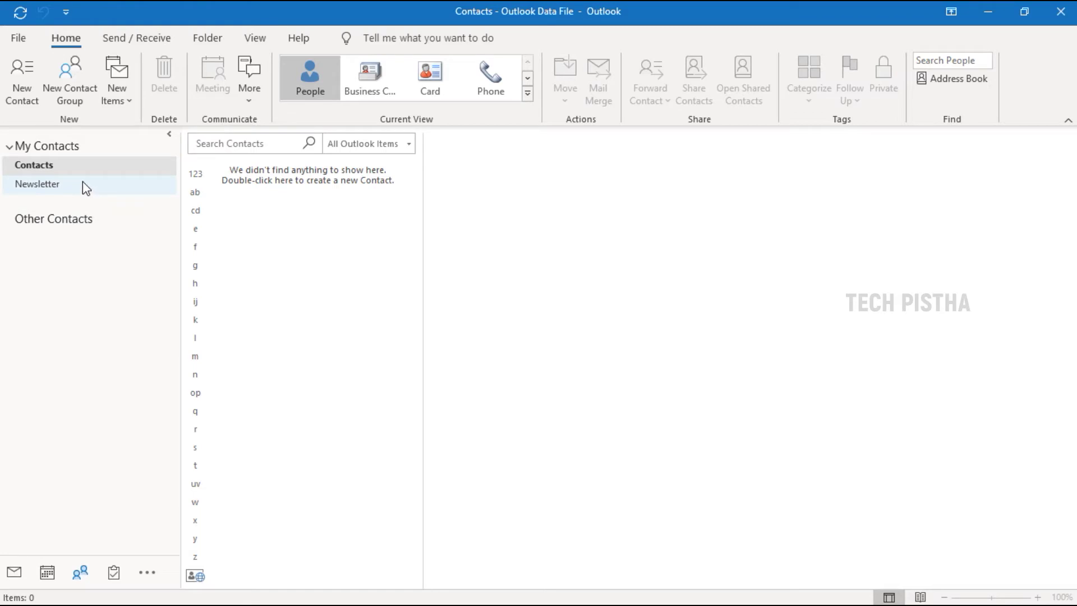
click(83, 184)
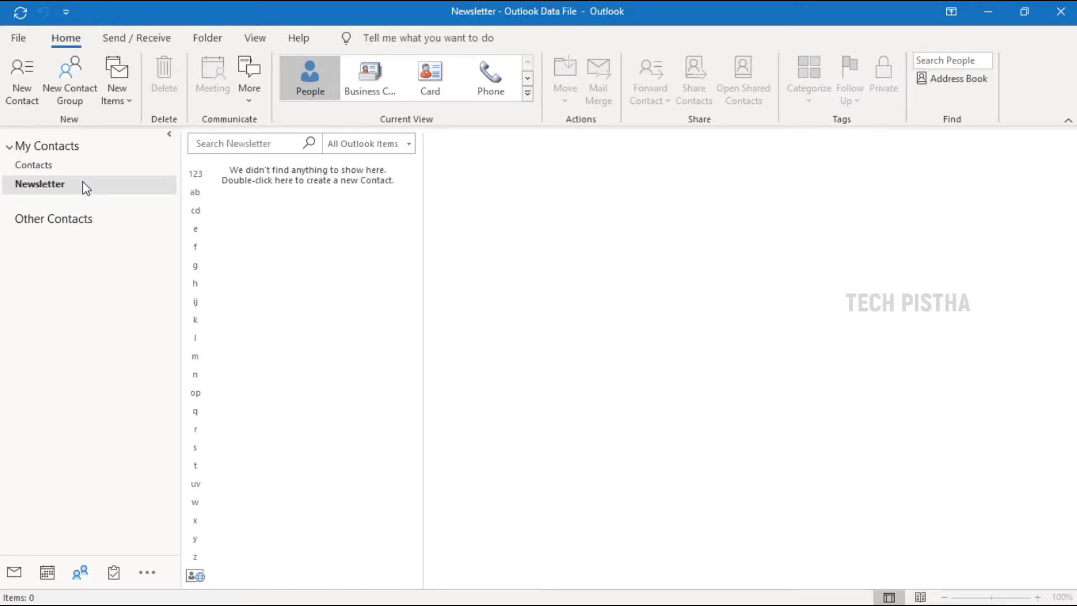
- Launch the Import and Export Wizard from File > Open & Export
click(23, 38)
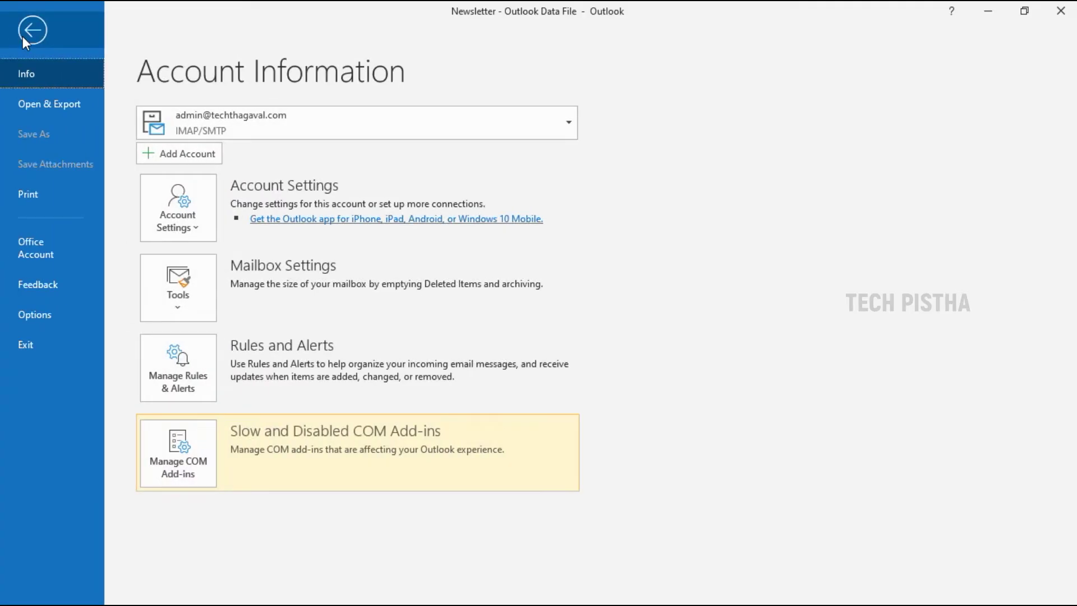
click(59, 104)
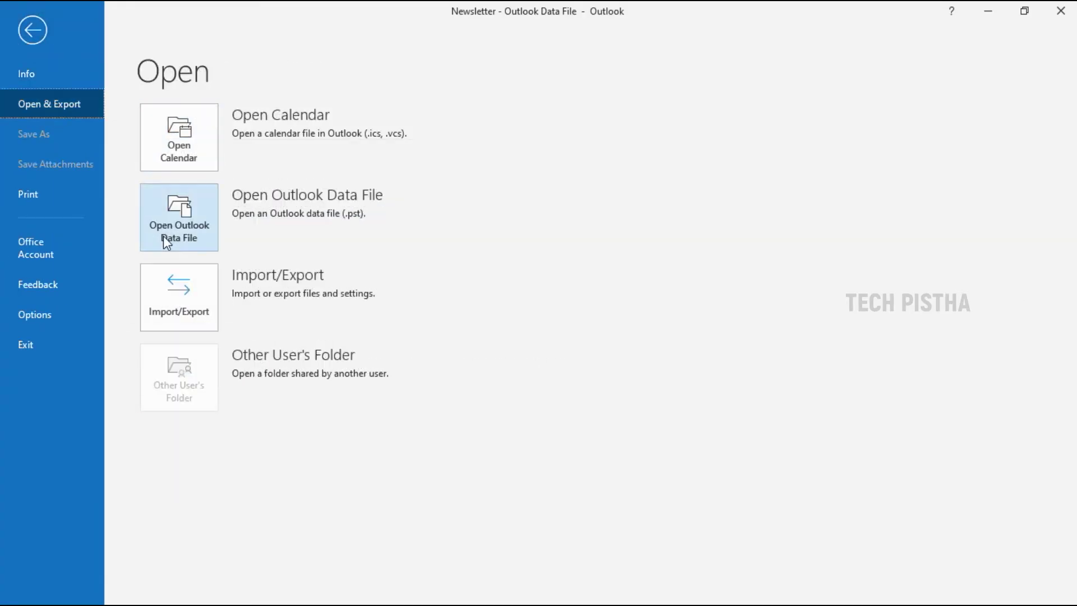
click(195, 324)
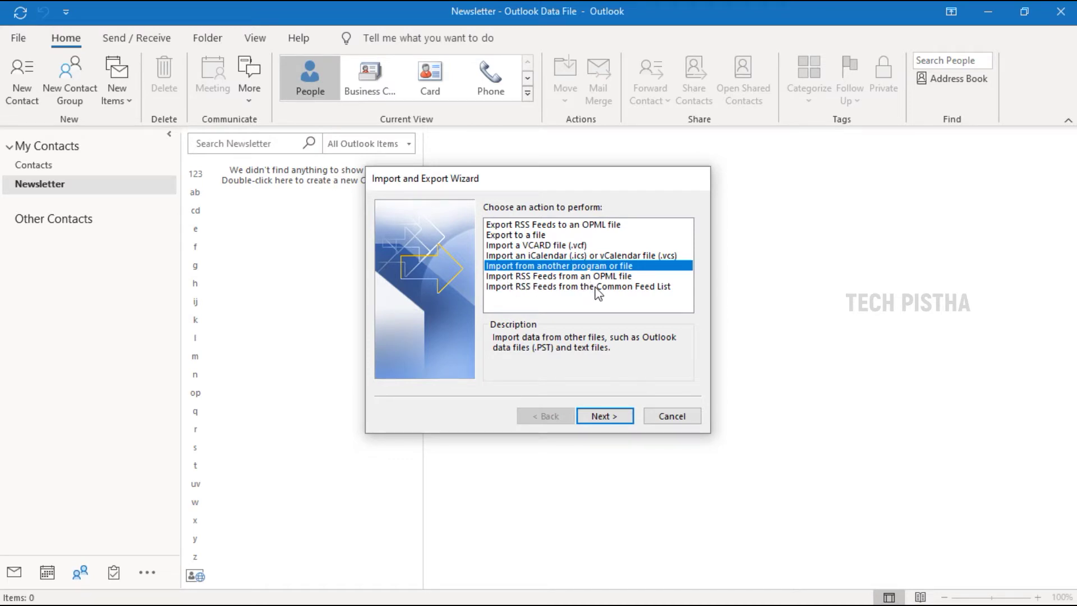
- Import a Comma Separated Values file from the Desktop, choosing Do not import duplicate items
click(604, 415)
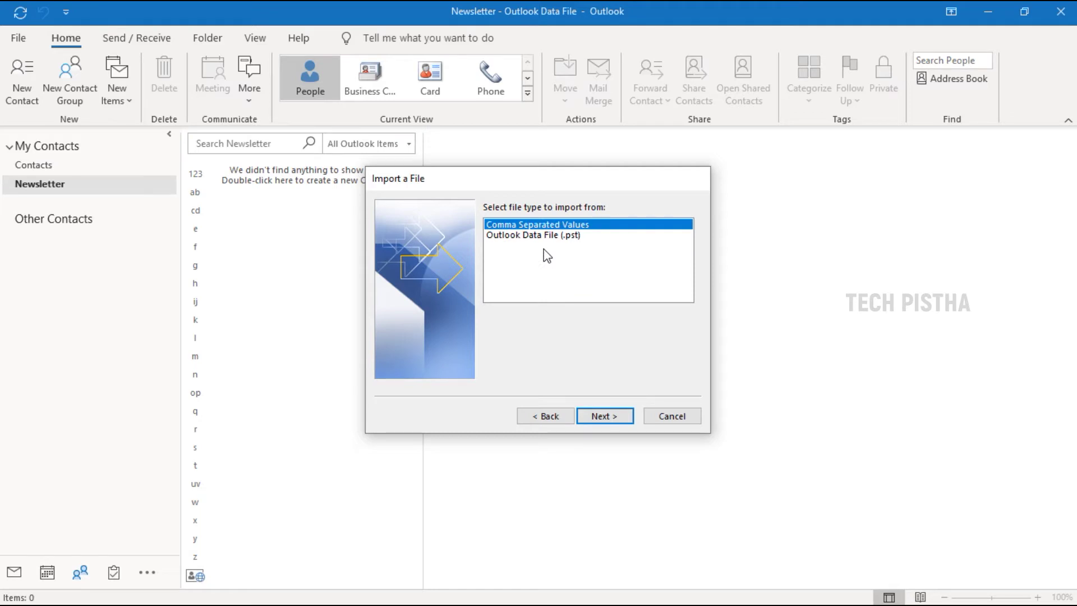
click(605, 416)
key(BackSpace)
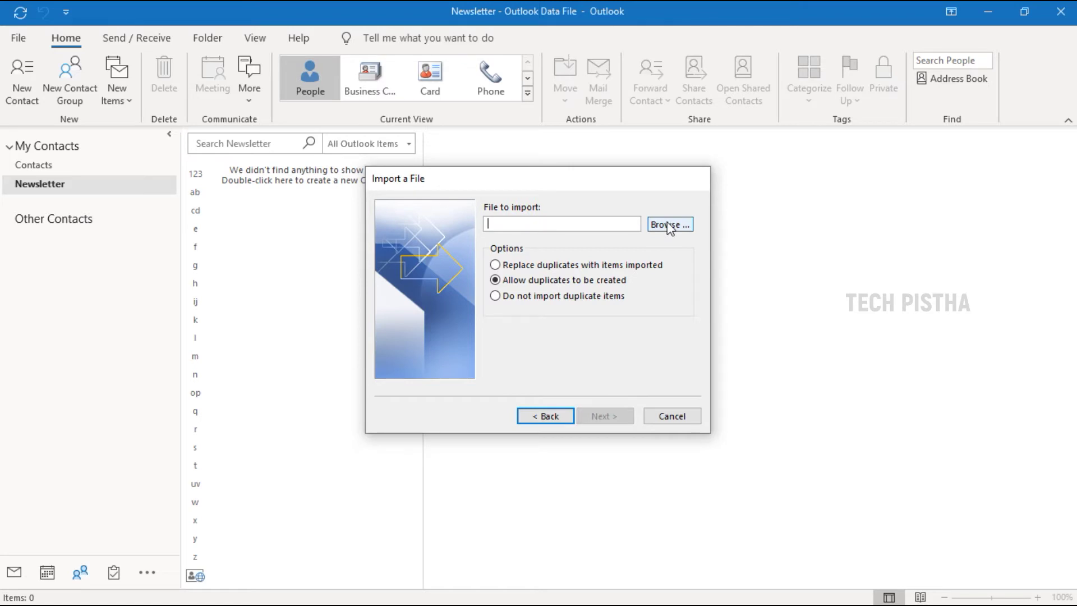
click(669, 225)
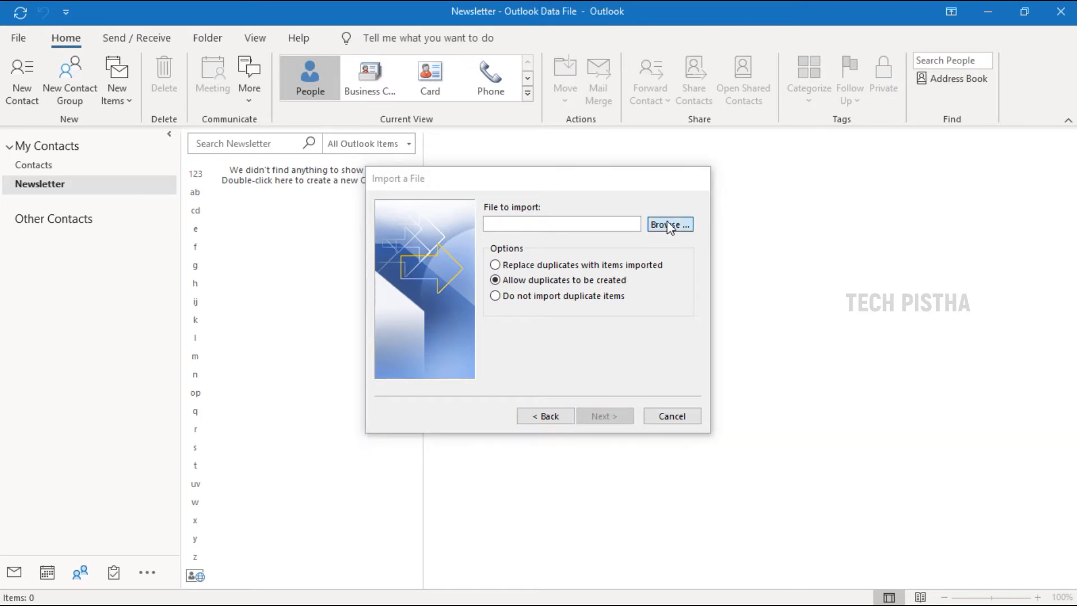
click(569, 306)
click(766, 544)
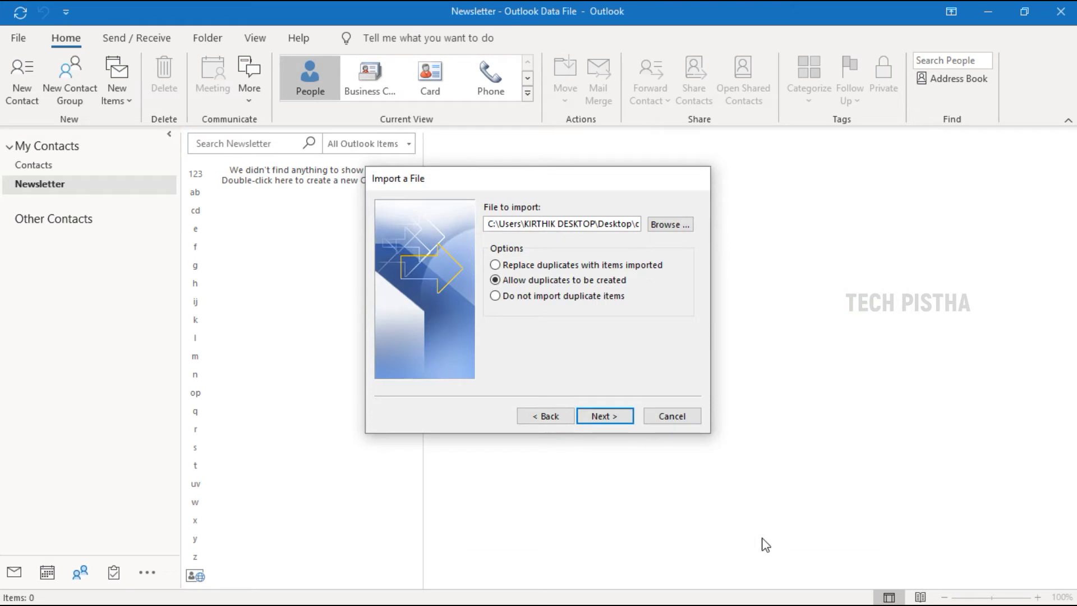
click(527, 297)
- Choose the Newsletter subfolder as the import destination for contacts.csv
click(603, 420)
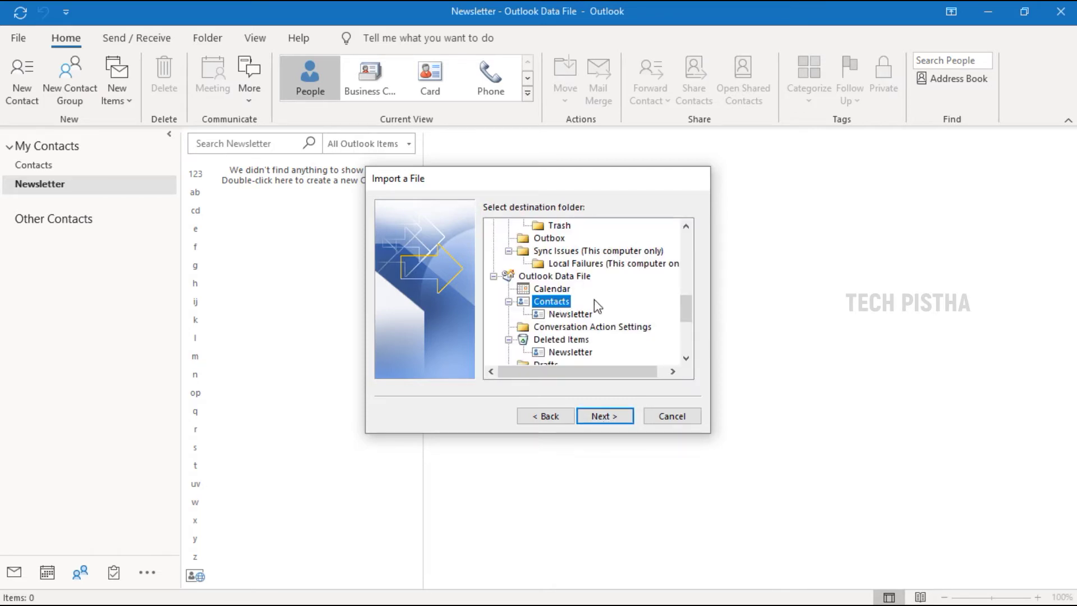
click(578, 314)
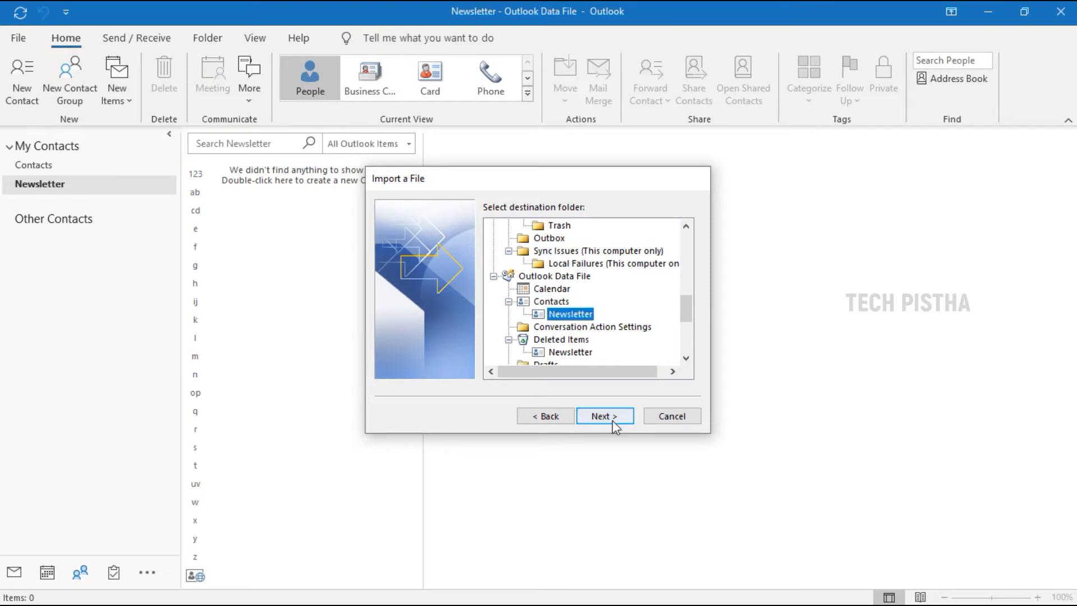
click(609, 417)
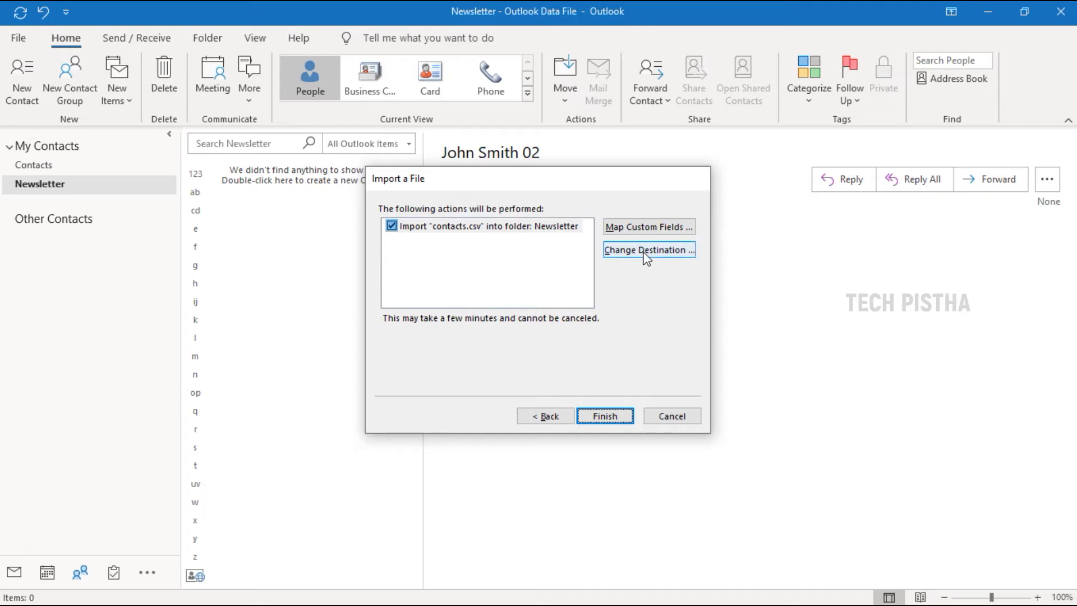
- Map the CSV's Email column to E-mail Address and run the import into Newsletter
click(651, 226)
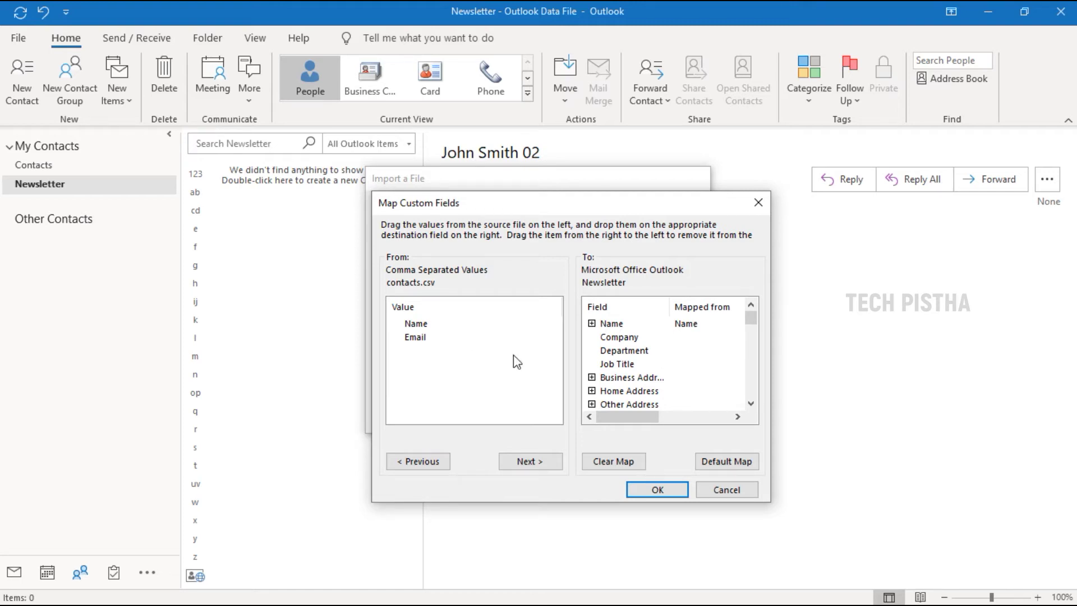
click(422, 342)
drag(751, 319, 747, 364)
click(592, 364)
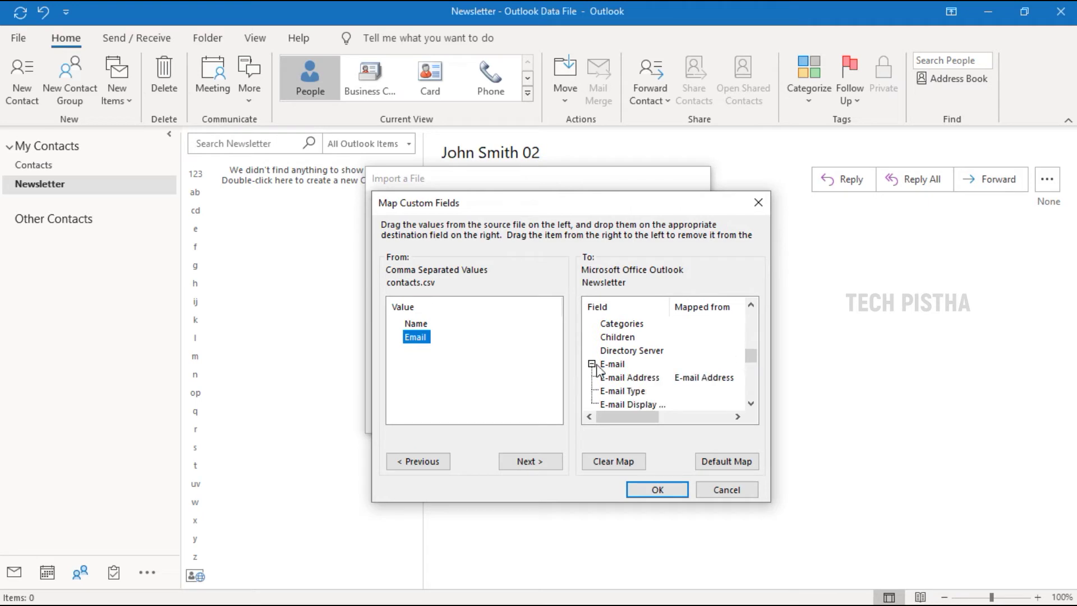
click(651, 380)
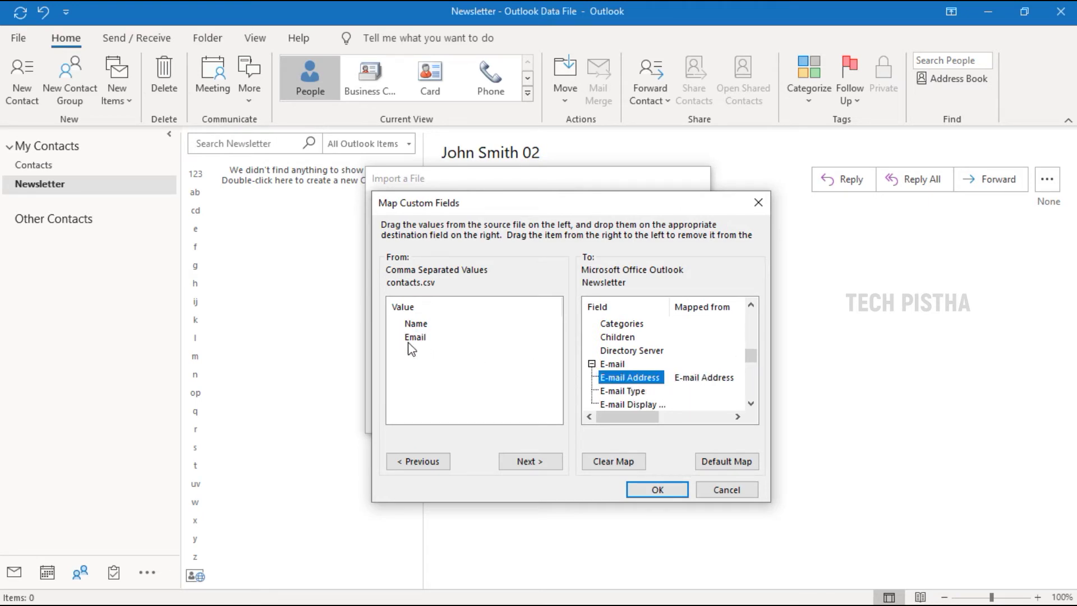
drag(422, 341, 649, 385)
click(660, 490)
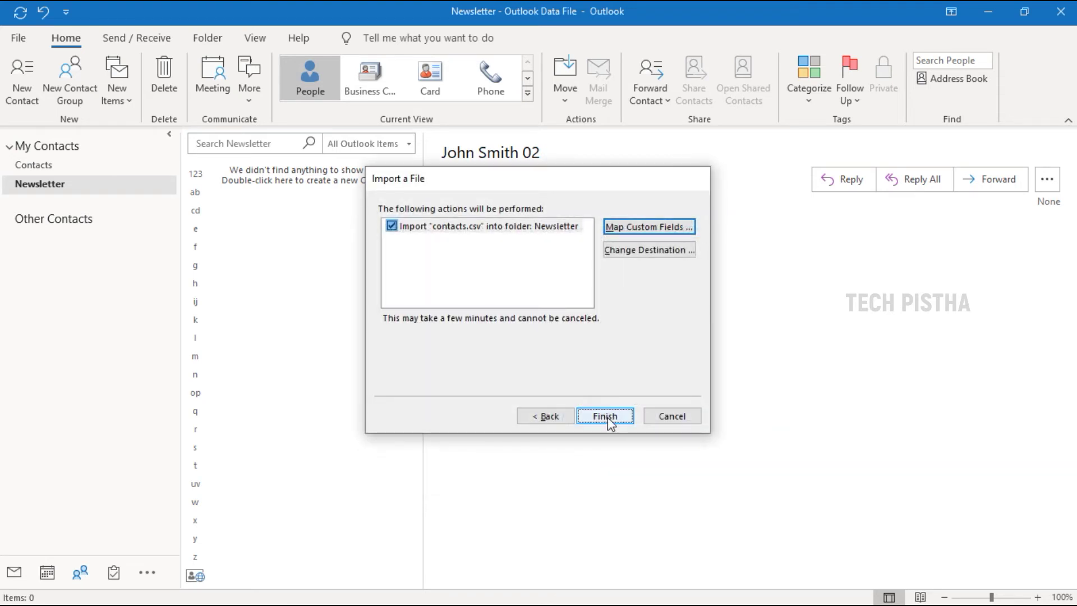
click(610, 418)
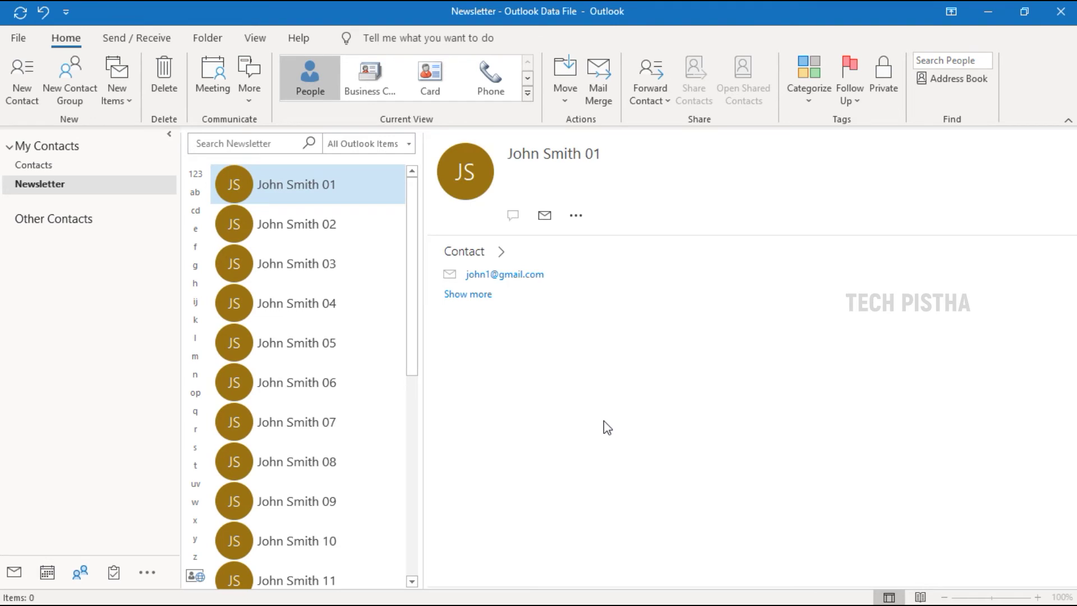
- Open the first imported contact to verify its e-mail address, then close it
click(322, 230)
double_click(306, 184)
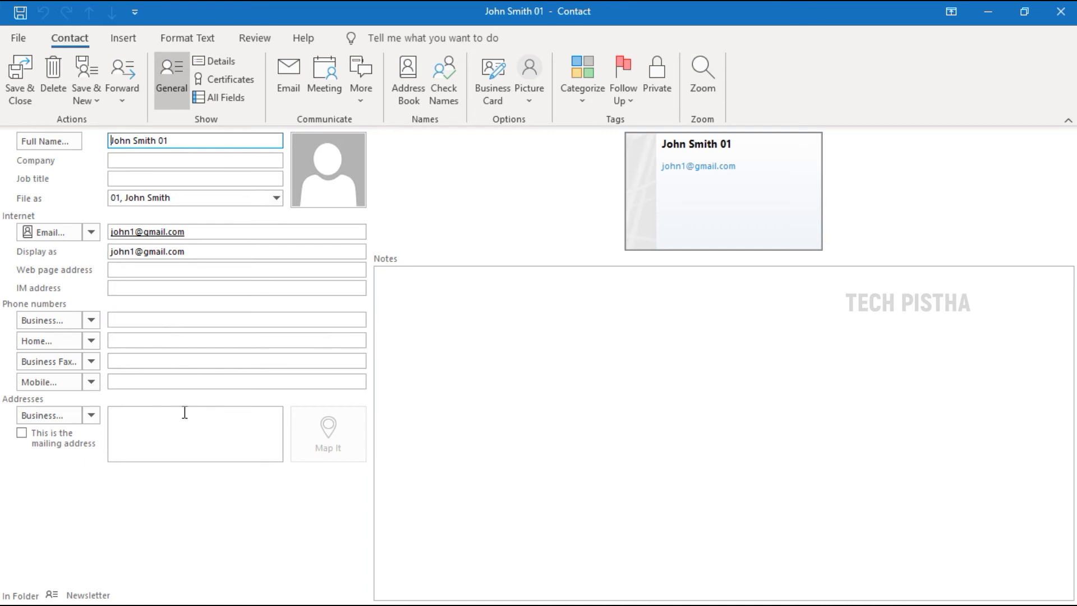
key(Escape)
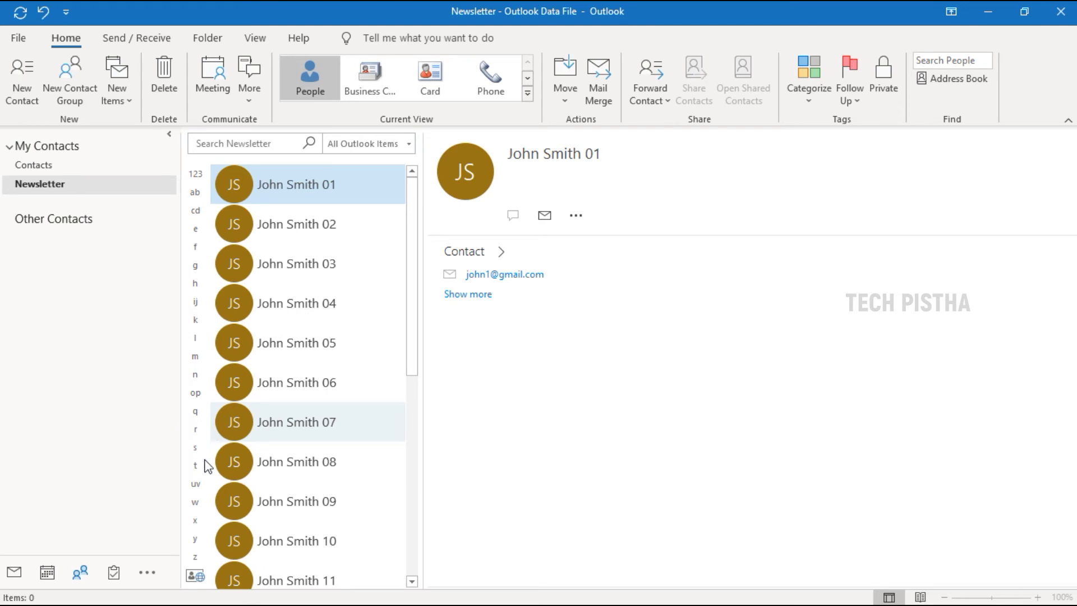
click(14, 573)
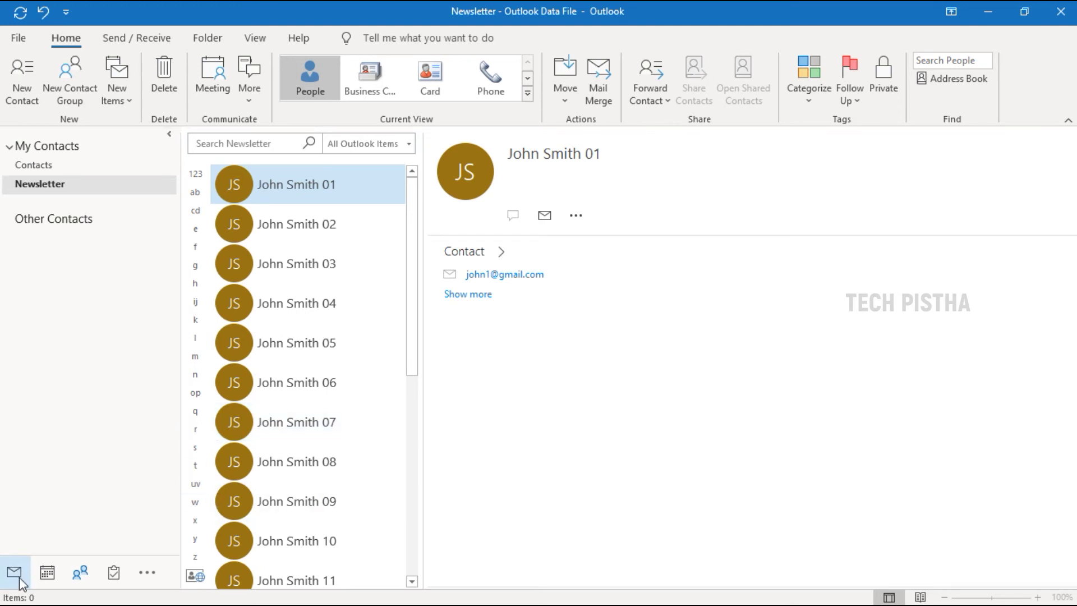
- Start a new email addressed to the second contact from the Newsletter address book
click(21, 84)
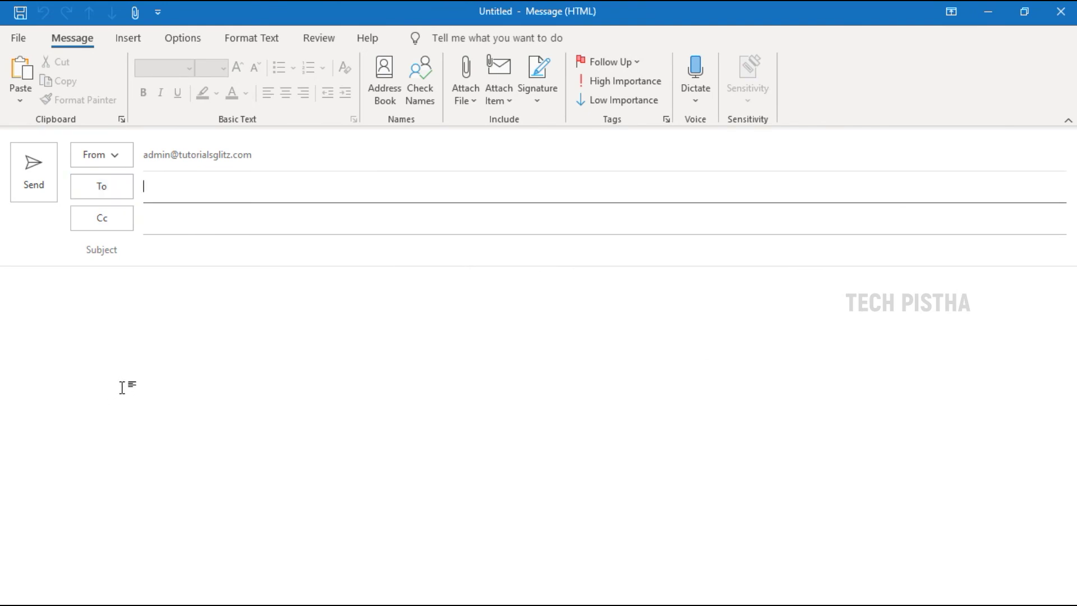
click(103, 185)
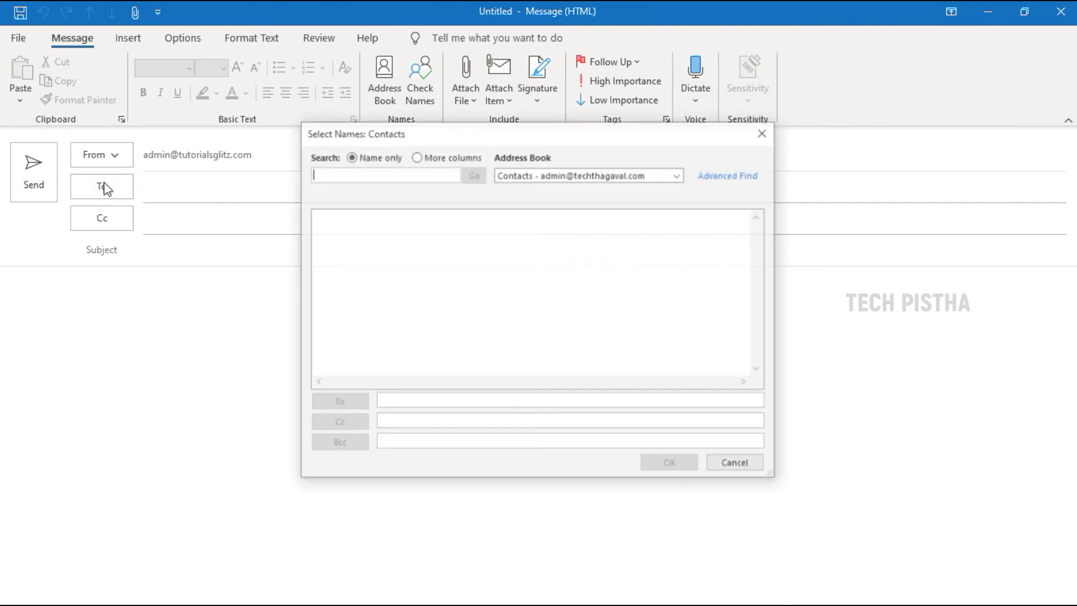
click(631, 175)
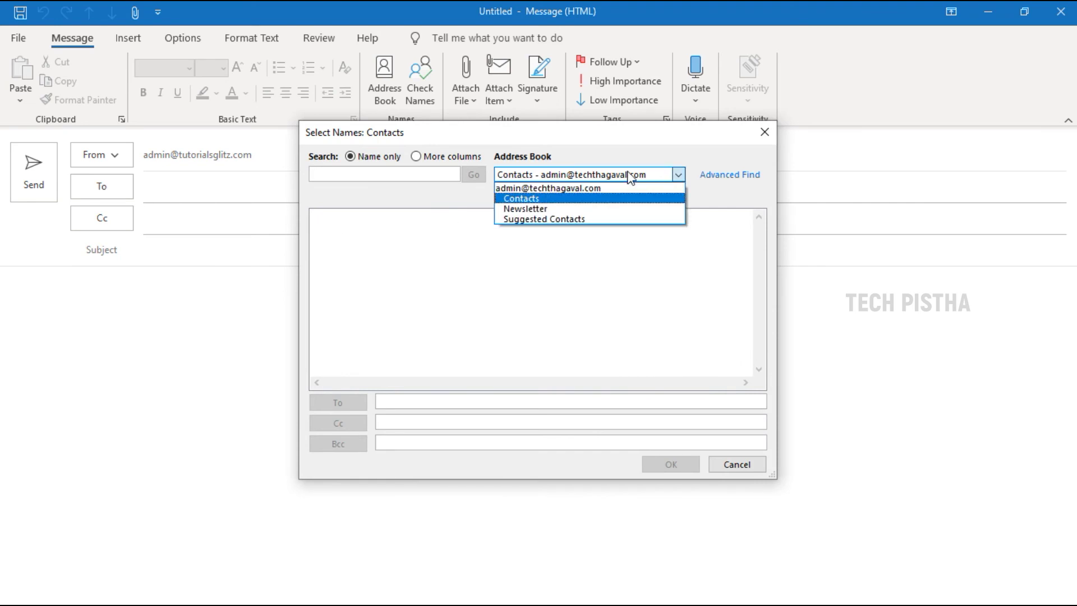
click(593, 208)
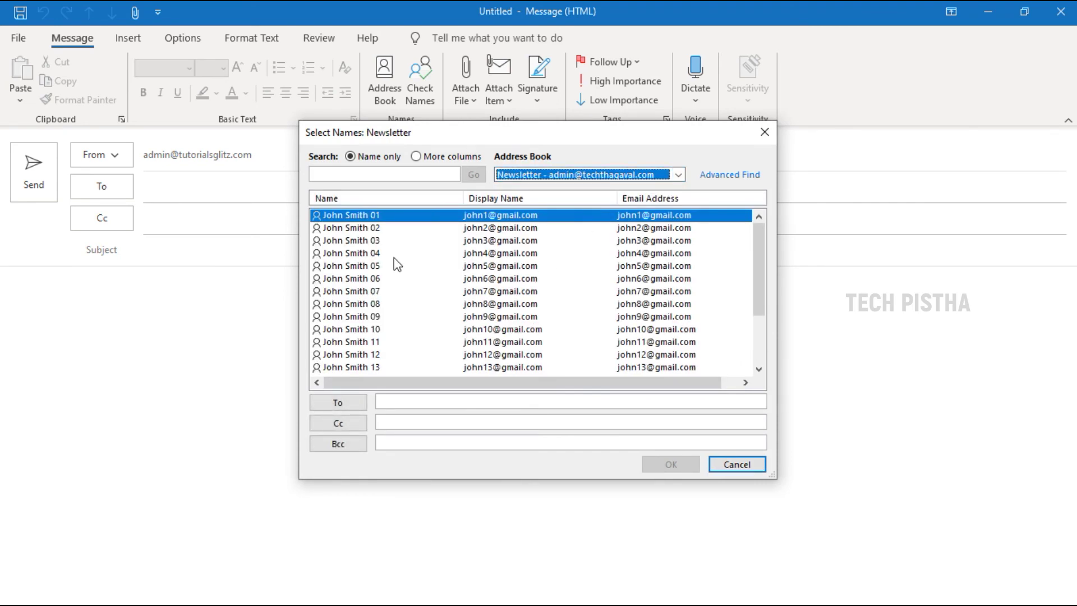
click(365, 228)
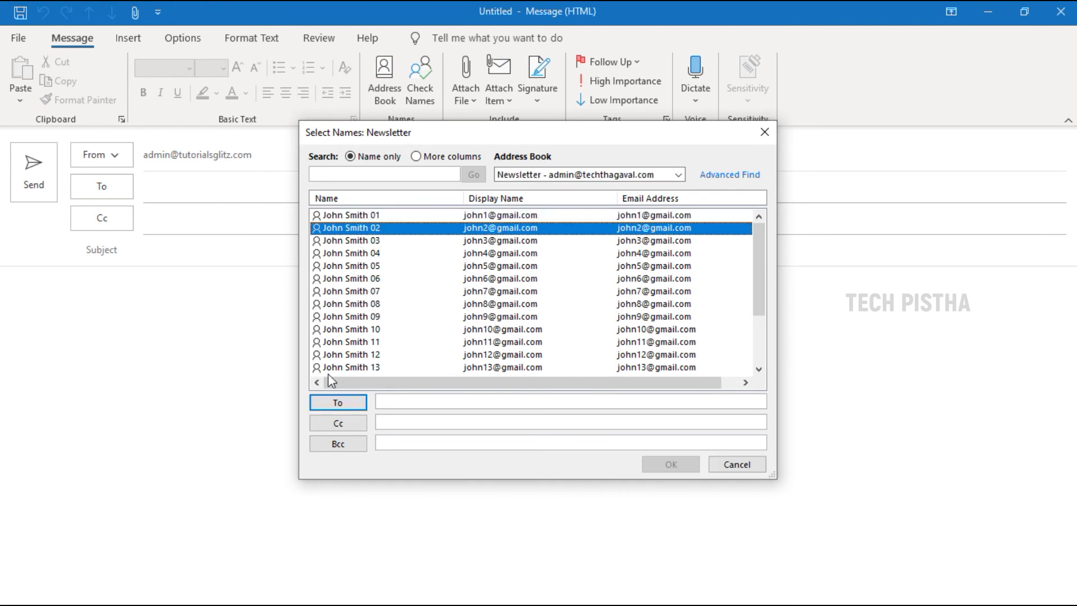
click(344, 405)
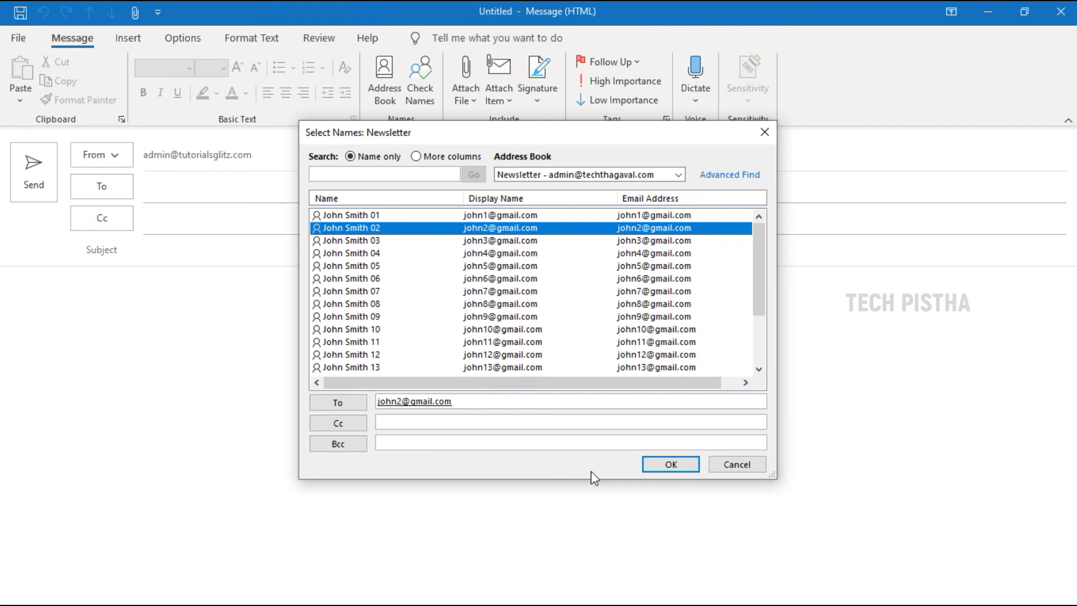
click(669, 464)
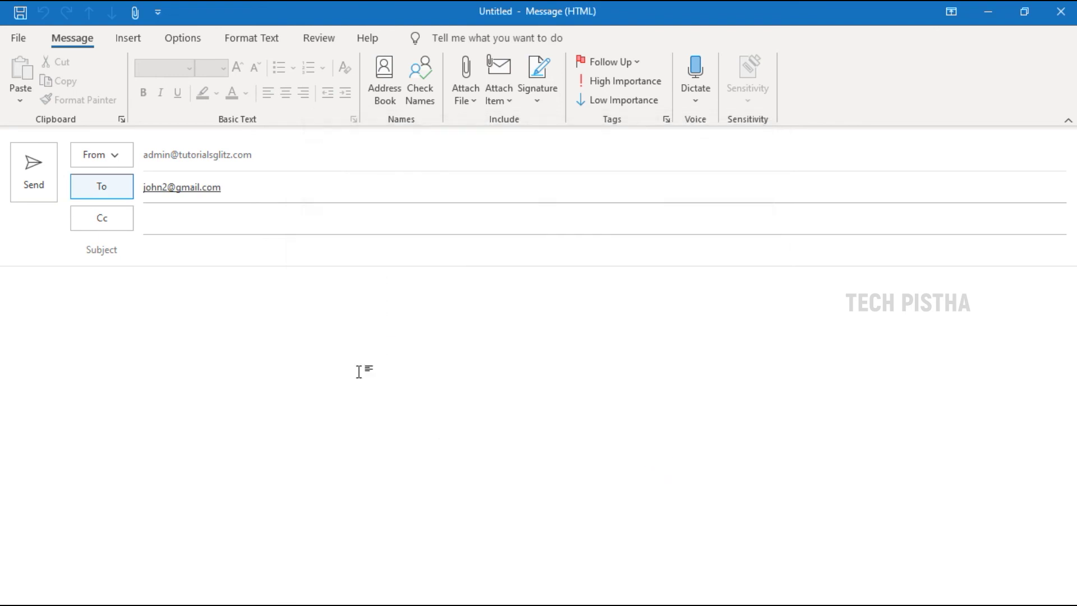